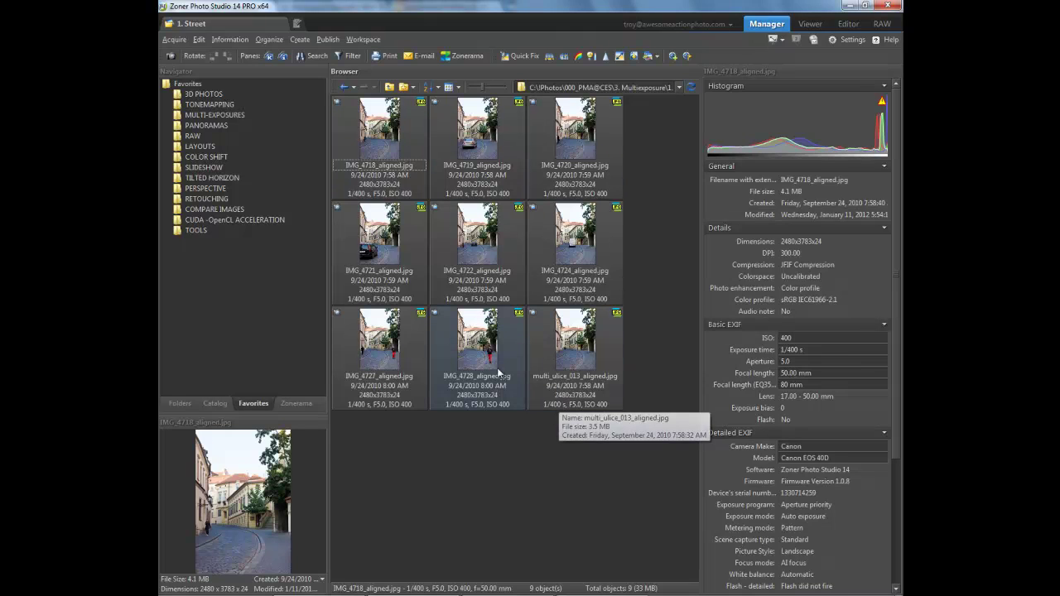
- Open IMG_4718_aligned.jpg in the Editor and re-dock the Filmstrip panel on the right
double_click(388, 147)
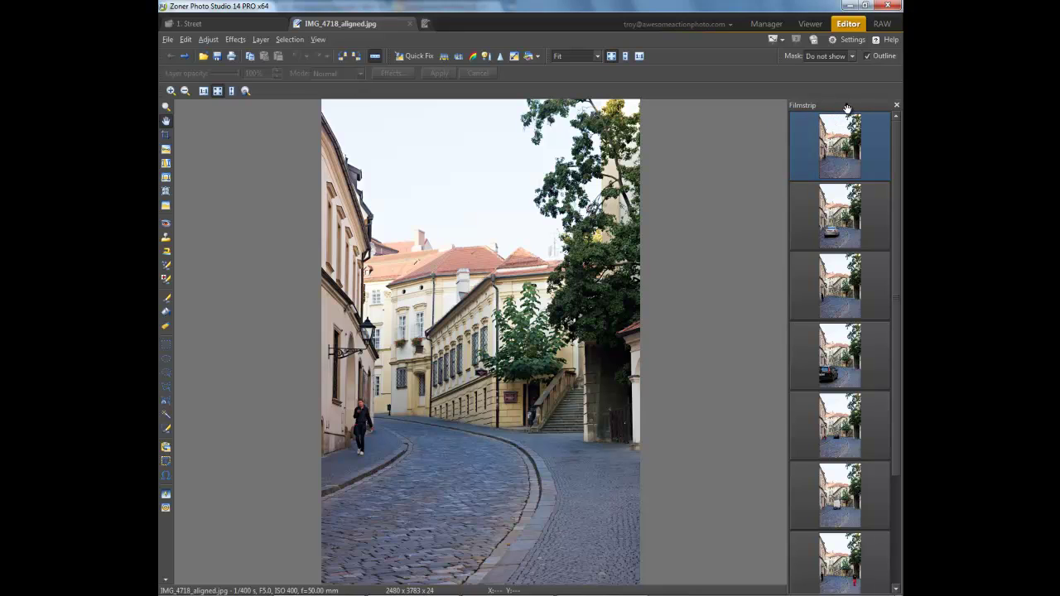
left_click_drag(848, 110, 532, 587)
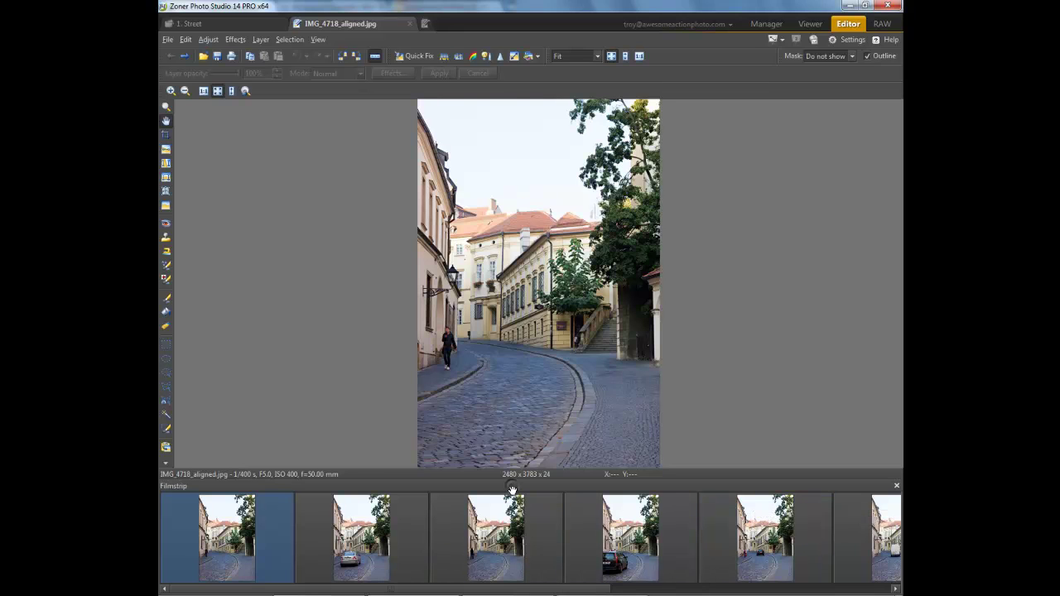
left_click_drag(513, 490, 167, 348)
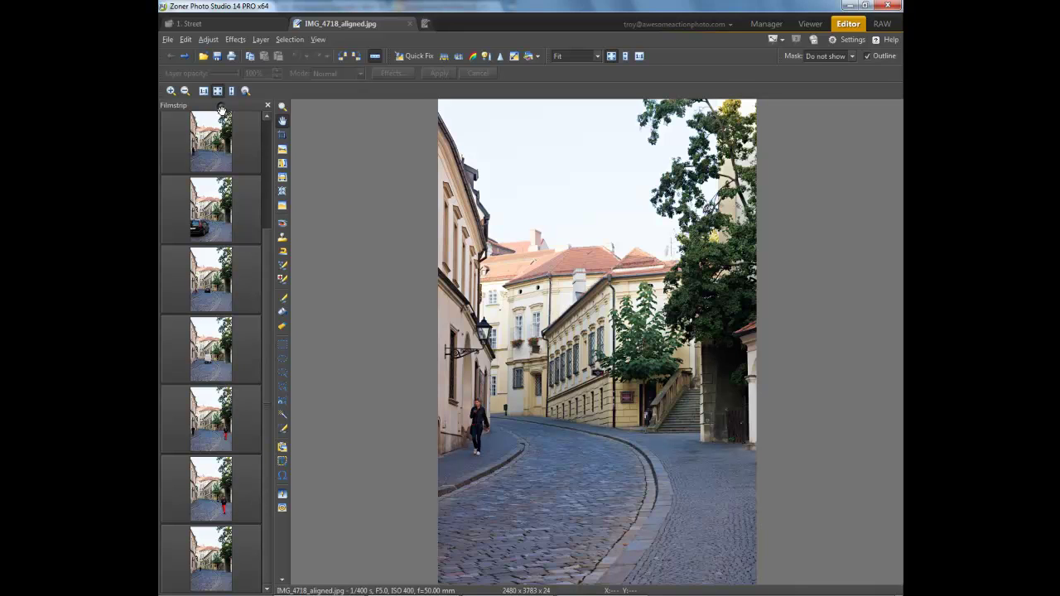
left_click_drag(220, 106, 894, 349)
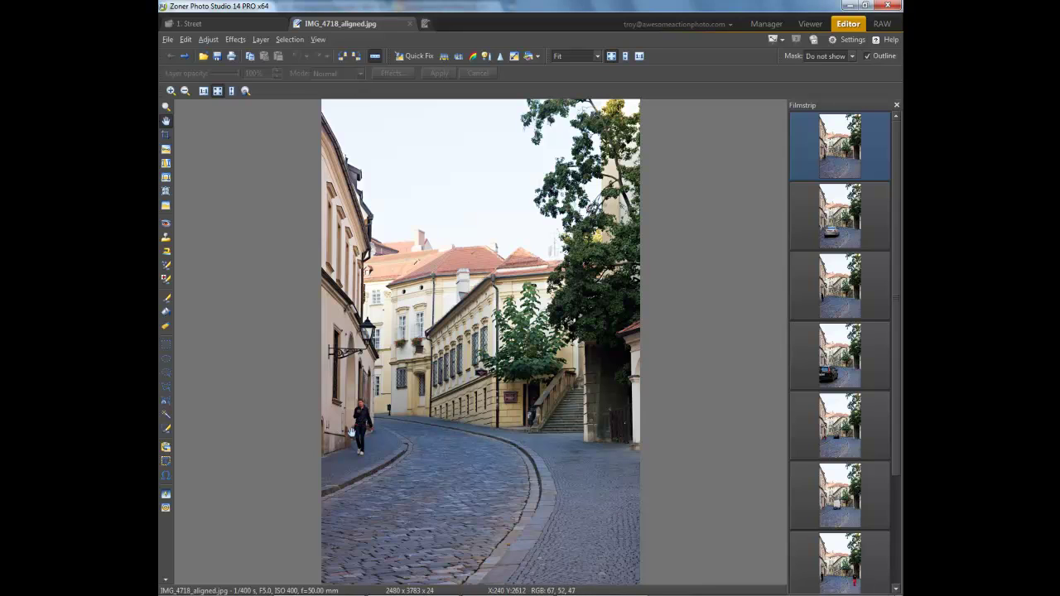
- View IMG_4719 (silver car), IMG_4720 (pedestrian) and the dark-car exposure from the Filmstrip
left_click(842, 217)
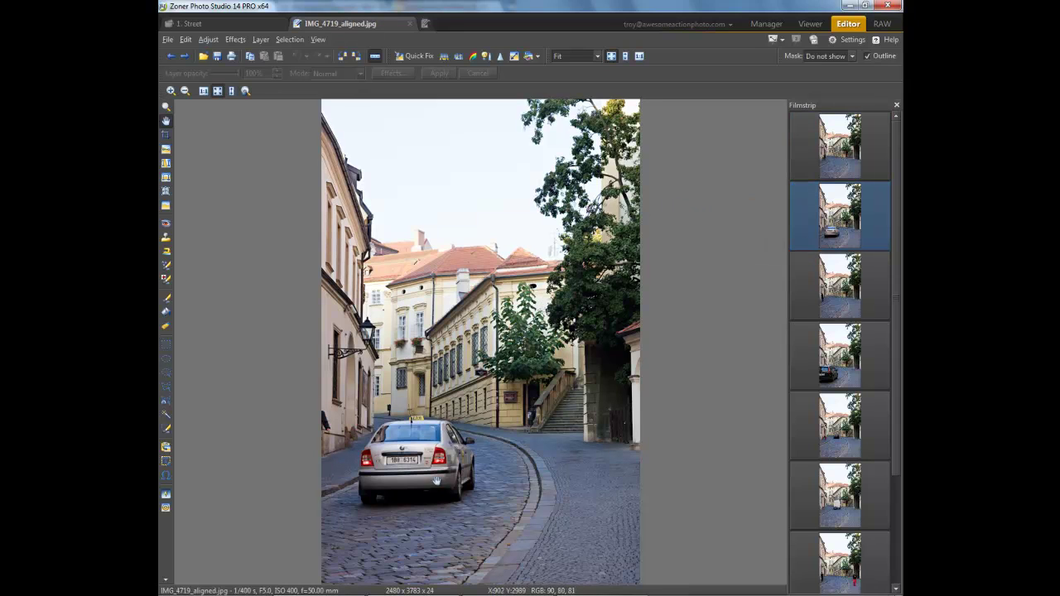
left_click(843, 281)
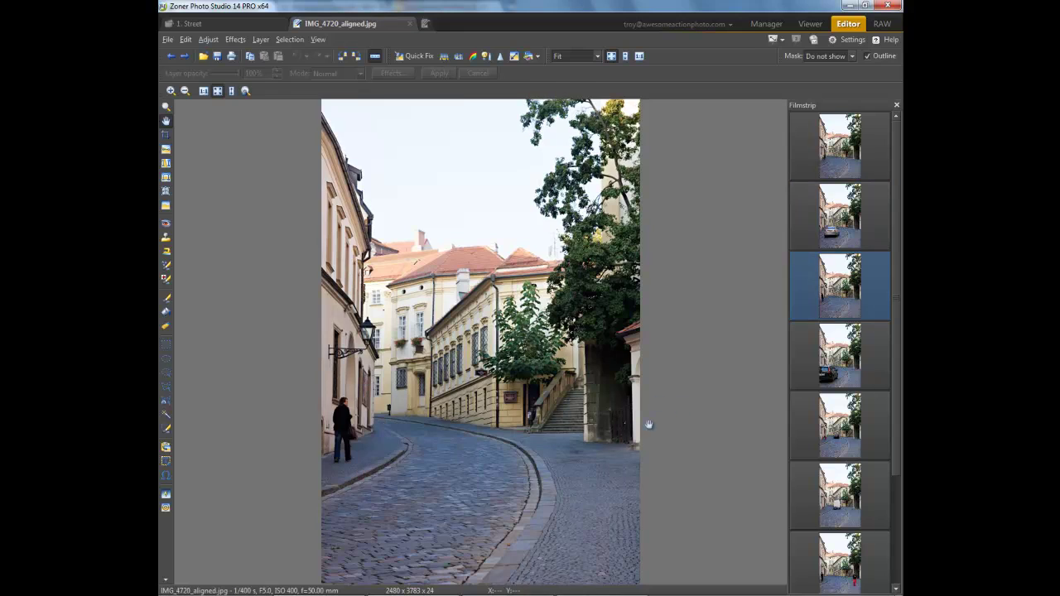
left_click(837, 364)
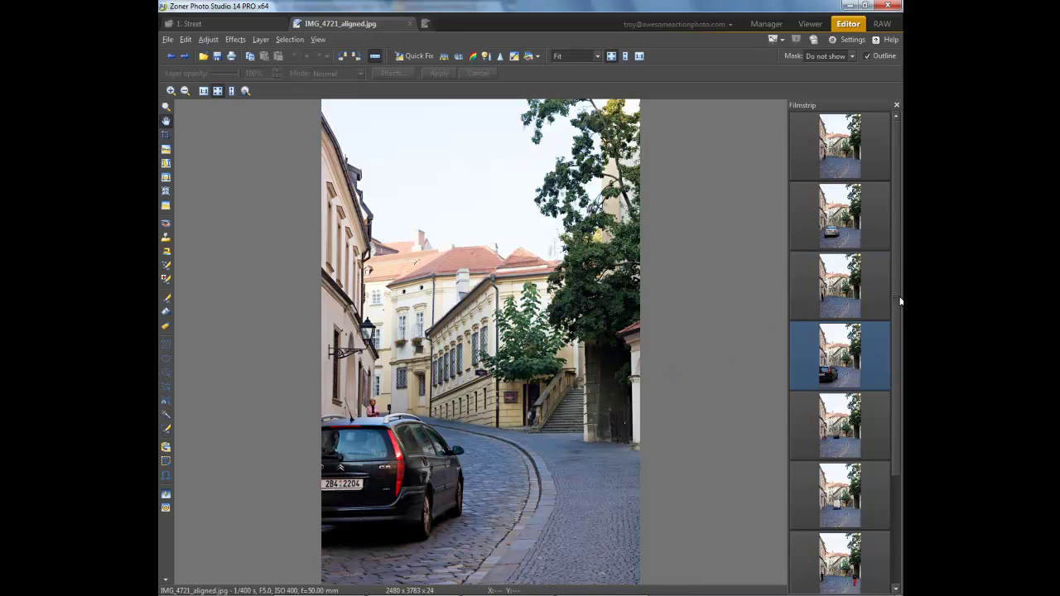
scroll(898, 305, "down", 3)
scroll(895, 269, "up", 3)
- Return to Manager, select all nine exposures, and bring up Create > Join Multi-exposures
left_click(411, 24)
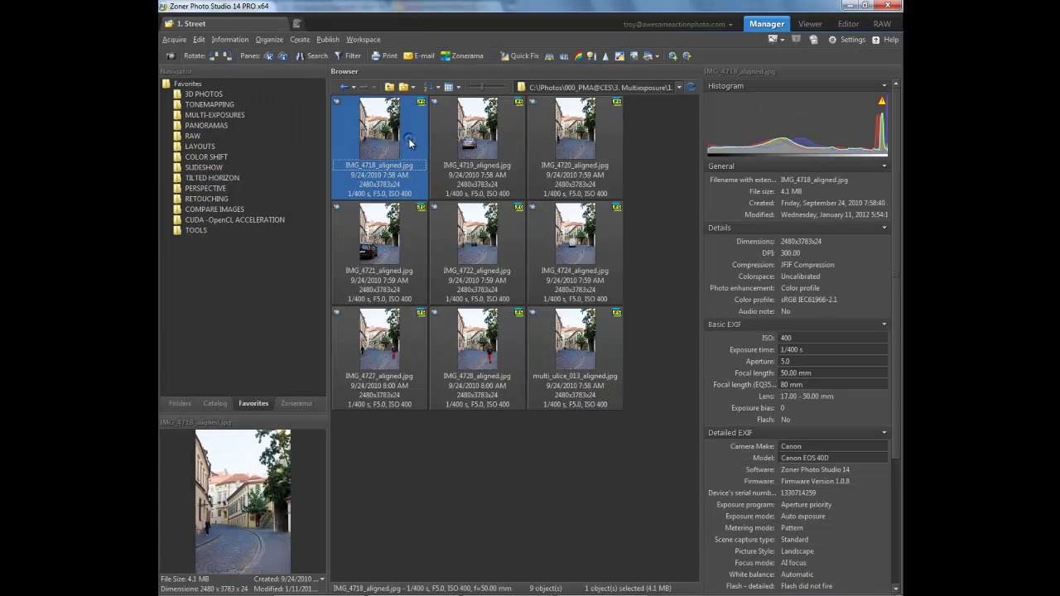
key("ctrl+a")
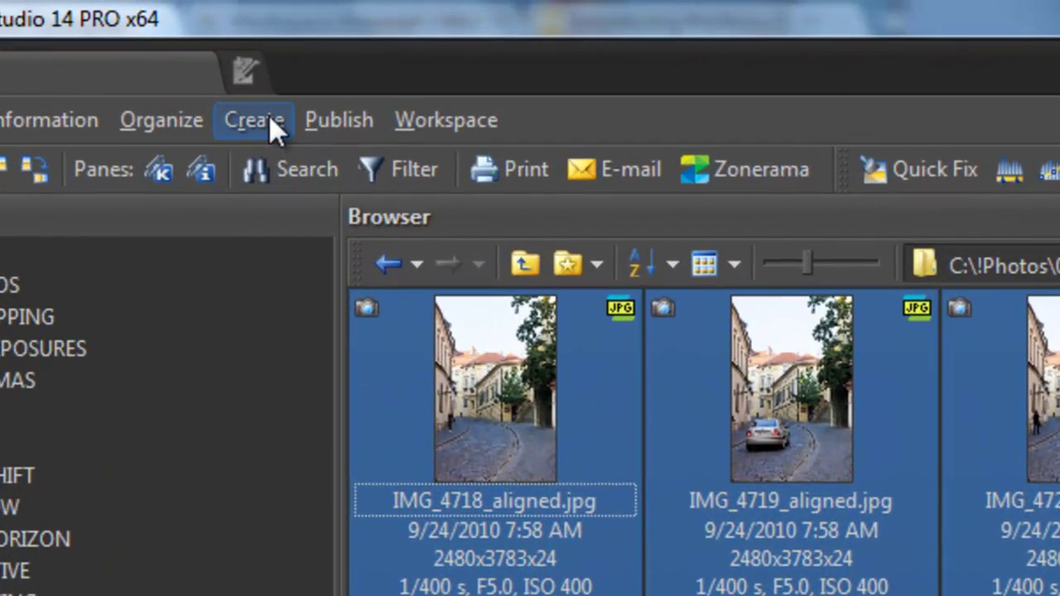
left_click(274, 131)
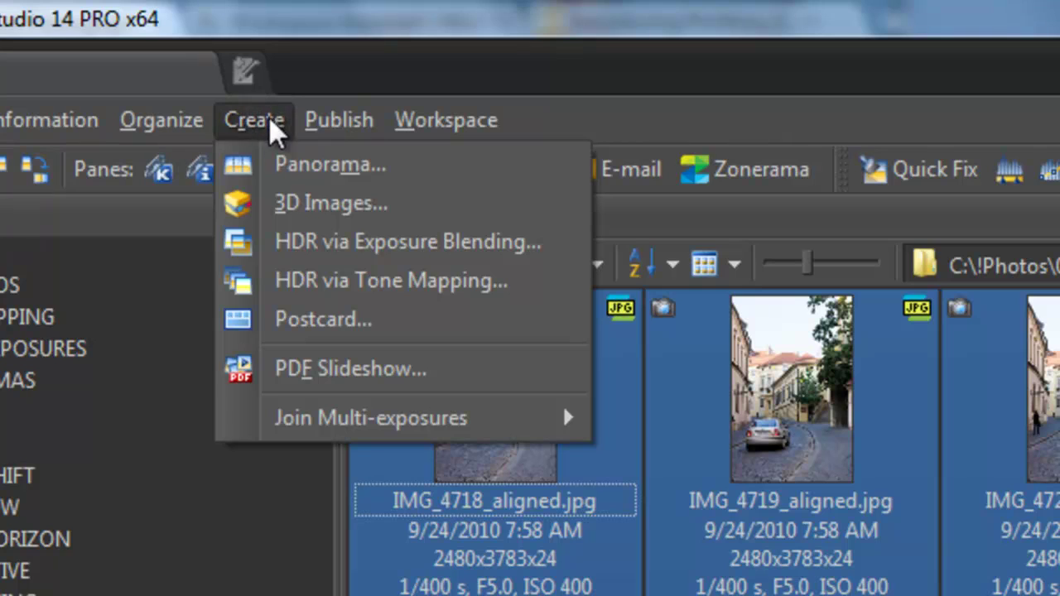
mouse_move(331, 420)
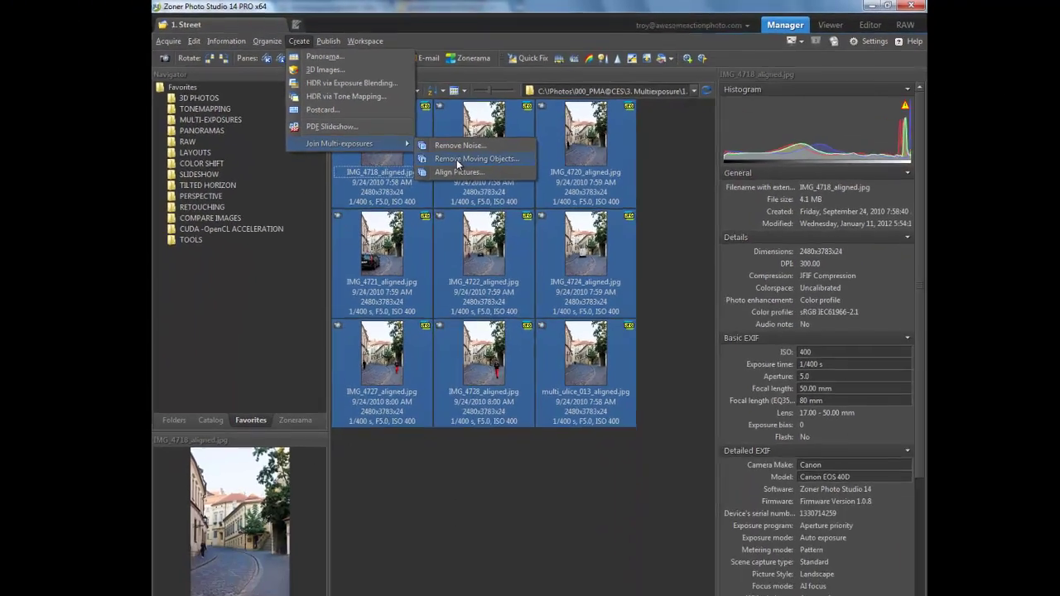
- Launch Remove Moving Objects, toggling IMG_4728_aligned.jpg off and back on so 9/9 are checked
left_click(712, 464)
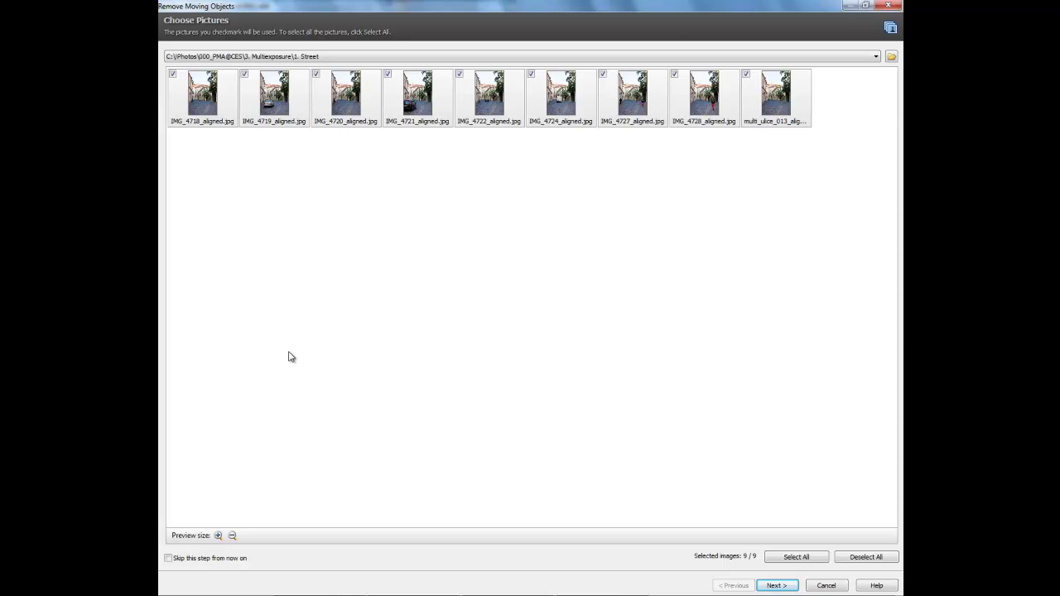
left_click(674, 75)
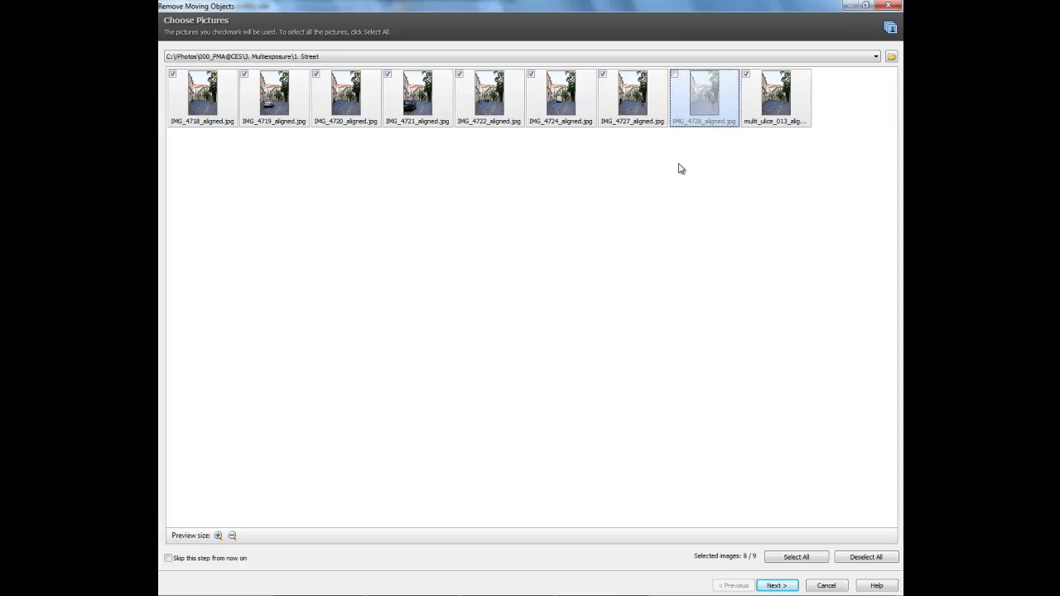
left_click(675, 75)
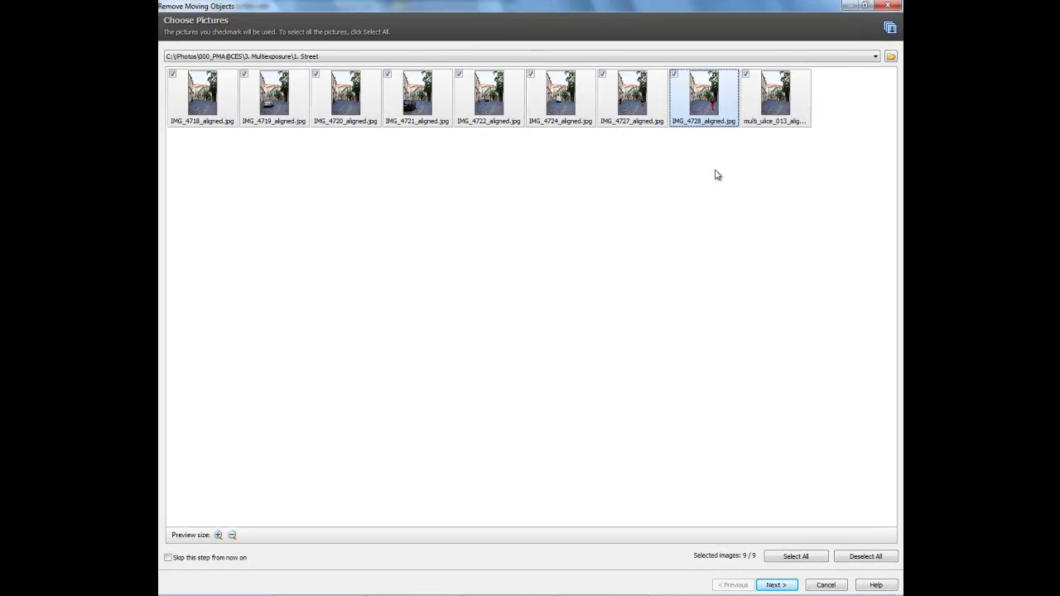
- Advance from Choose Pictures to the Aligning Pictures page
left_click(777, 586)
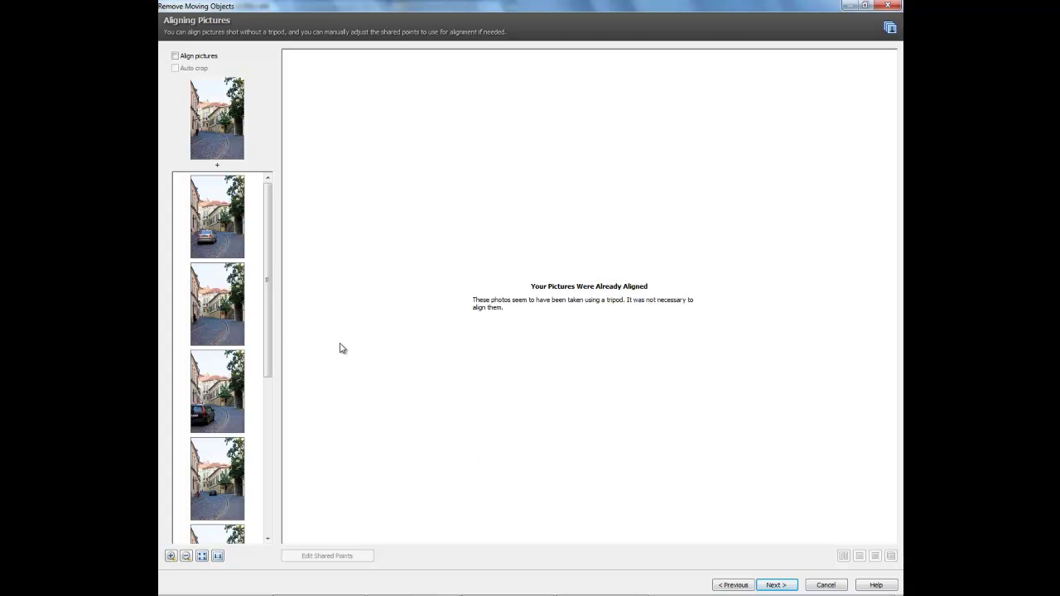
- Proceed past alignment to generate the merged preview with 10% edge blur
left_click(788, 583)
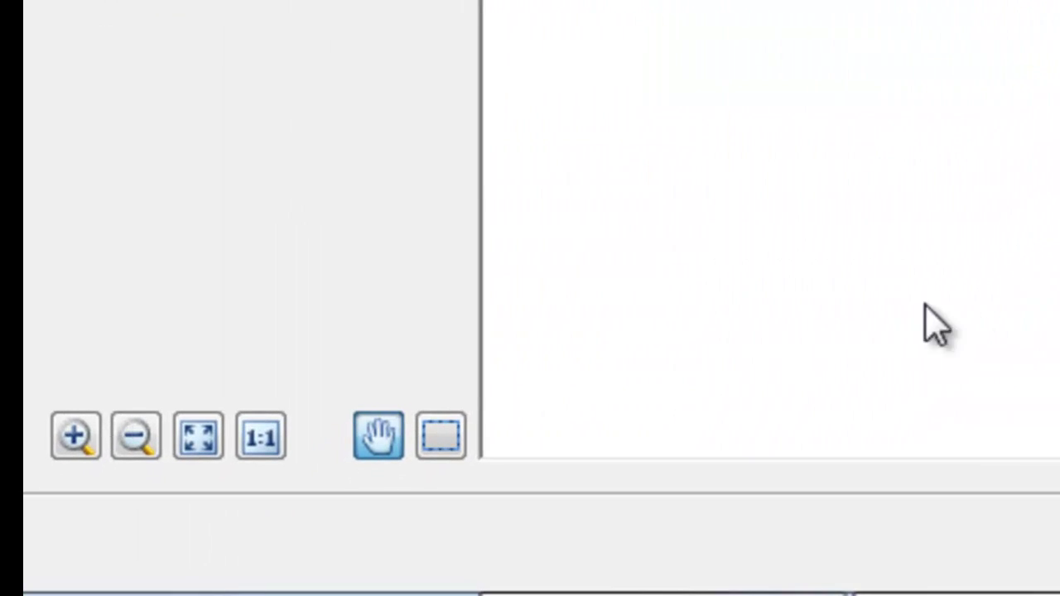
- Switch to the 'Manually correct regions in the picture' rectangle tool
left_click(442, 436)
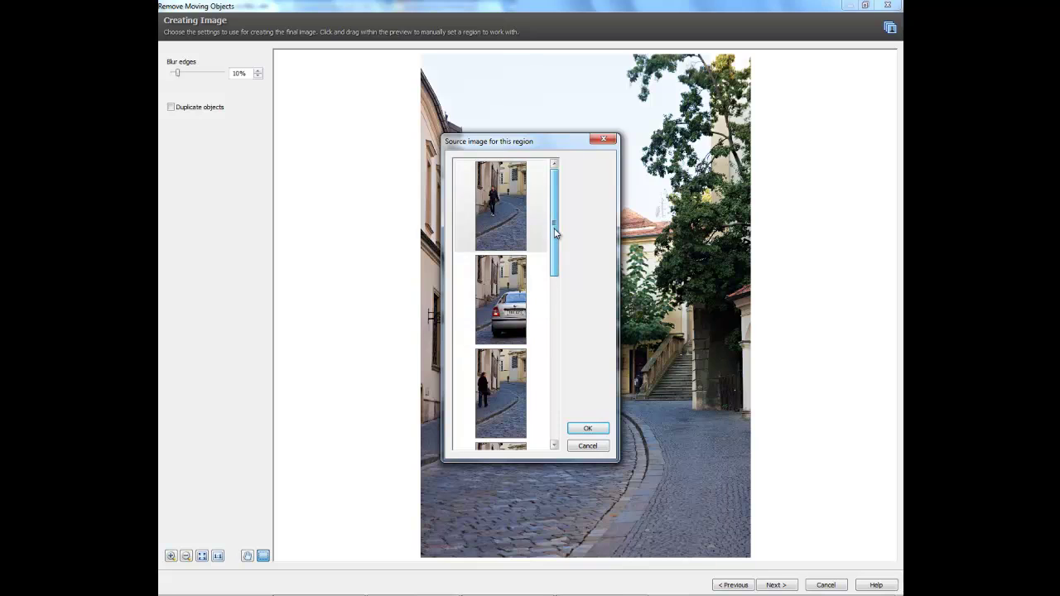
- Fill the marked region from the first exposure in the source image list
left_click_drag(554, 234, 554, 408)
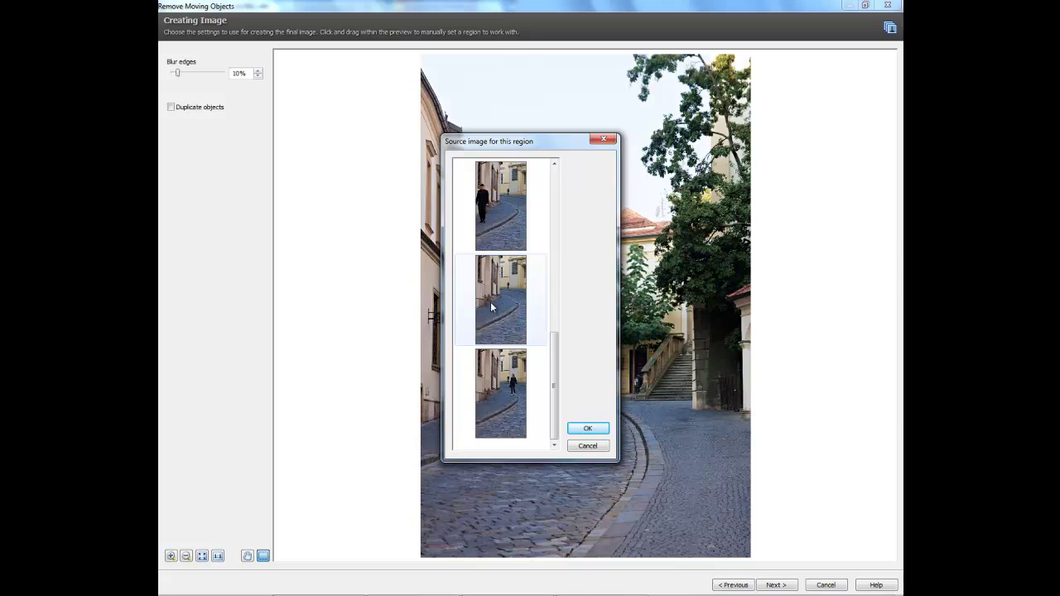
left_click_drag(538, 148, 733, 157)
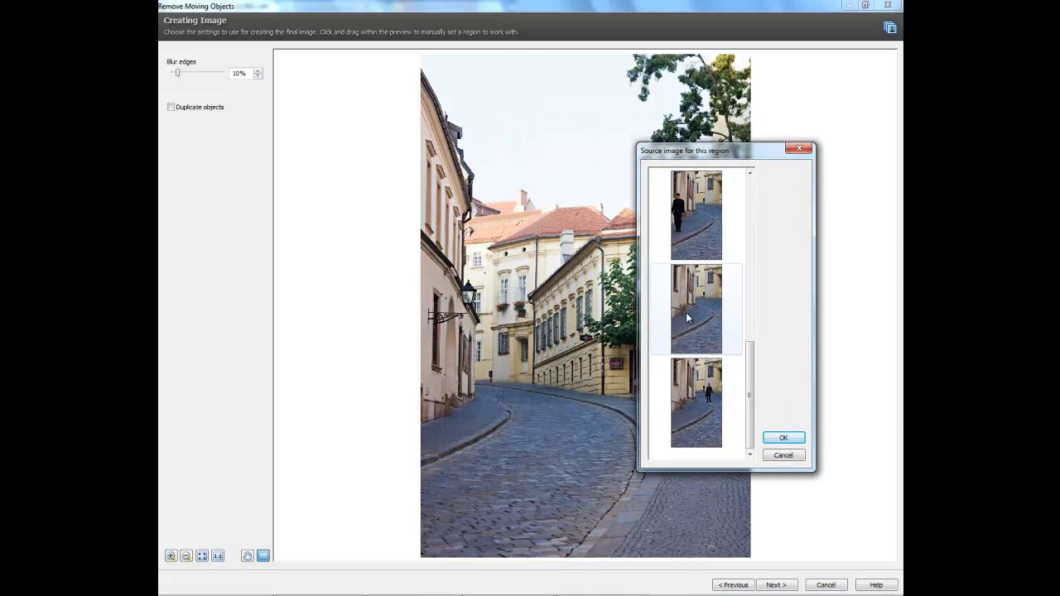
left_click_drag(752, 419, 744, 231)
left_click(692, 214)
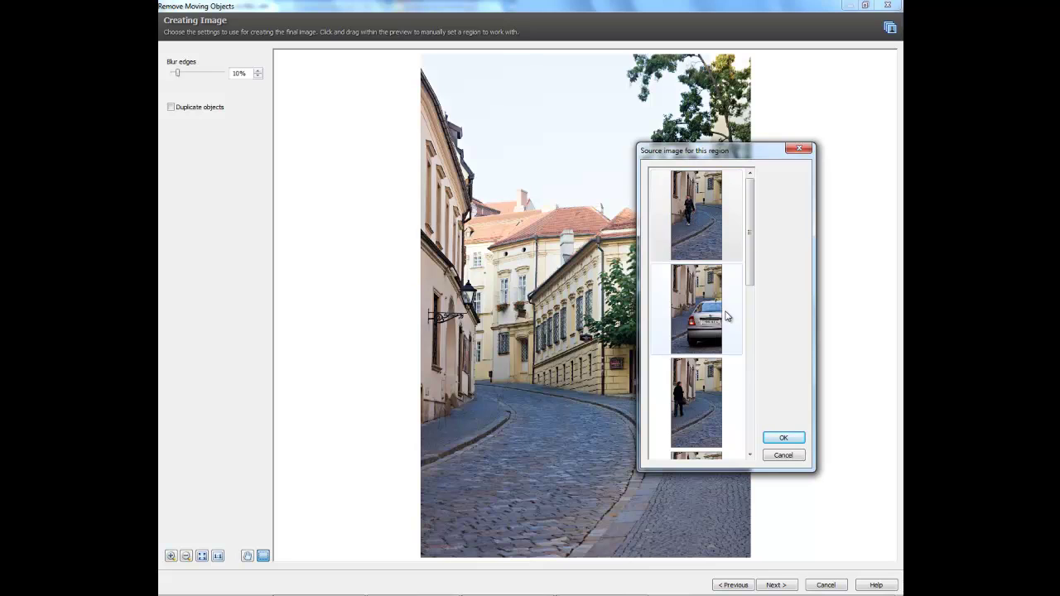
left_click(782, 441)
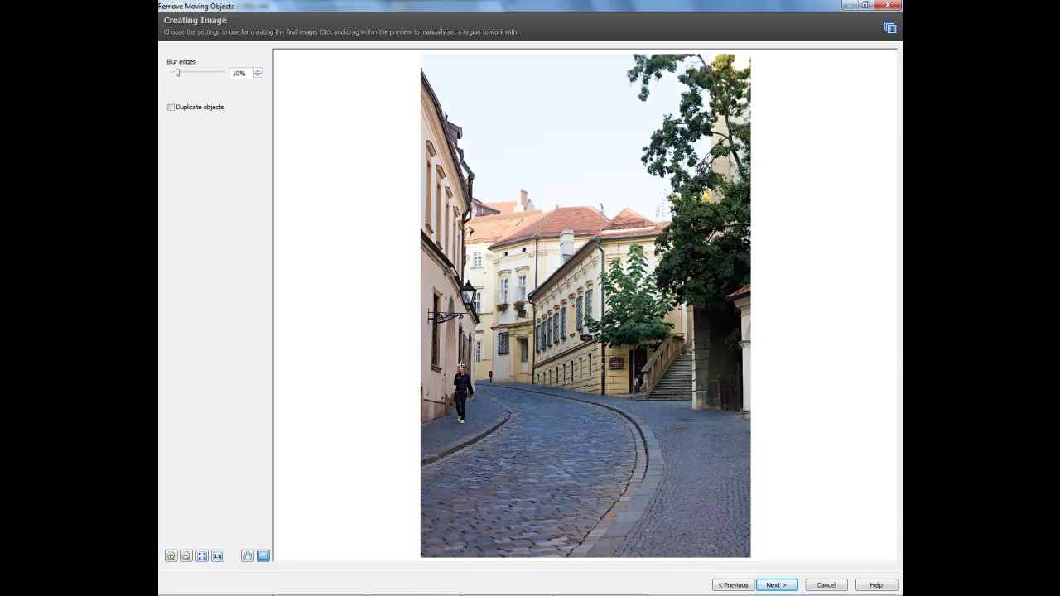
- Mark the left-pavement pedestrian and fill that region from an empty-pavement exposure
left_click_drag(435, 342, 490, 449)
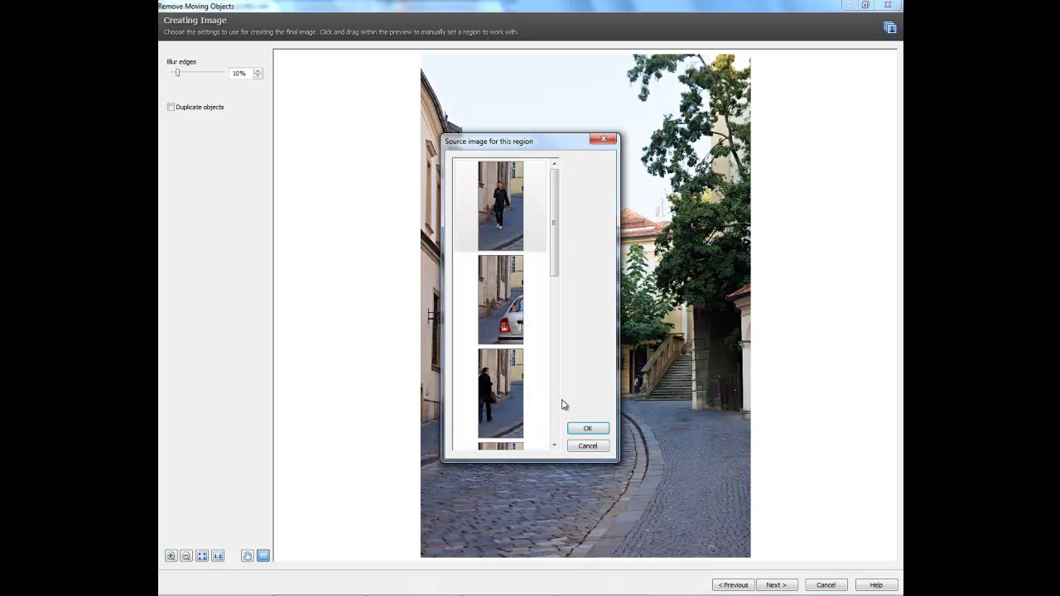
left_click_drag(555, 242, 554, 428)
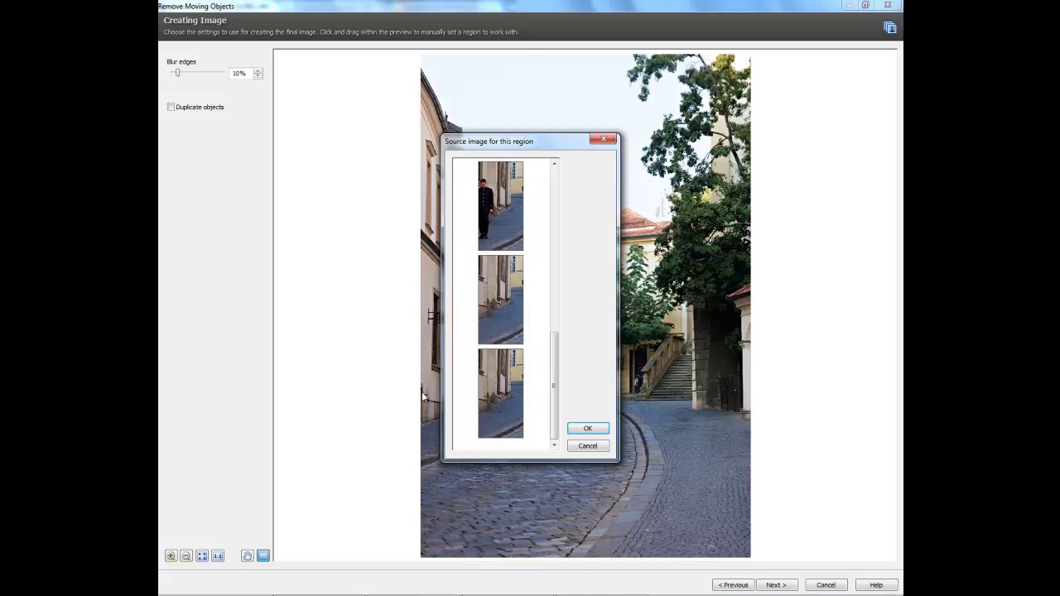
left_click_drag(529, 147, 649, 182)
left_click(618, 351)
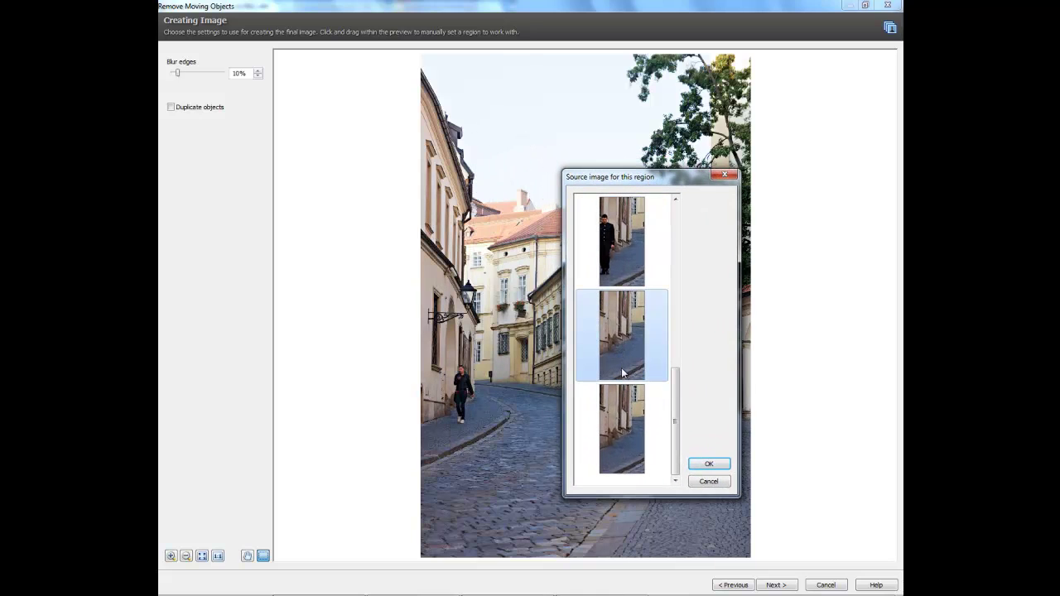
left_click(716, 467)
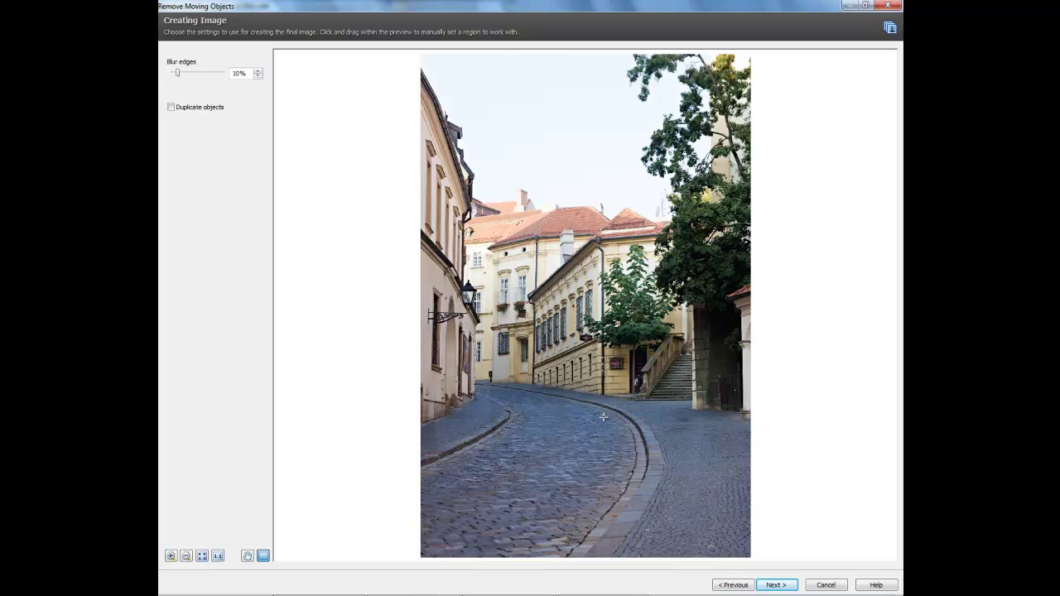
- Create the full-size output image and reach the Completion page
left_click(777, 586)
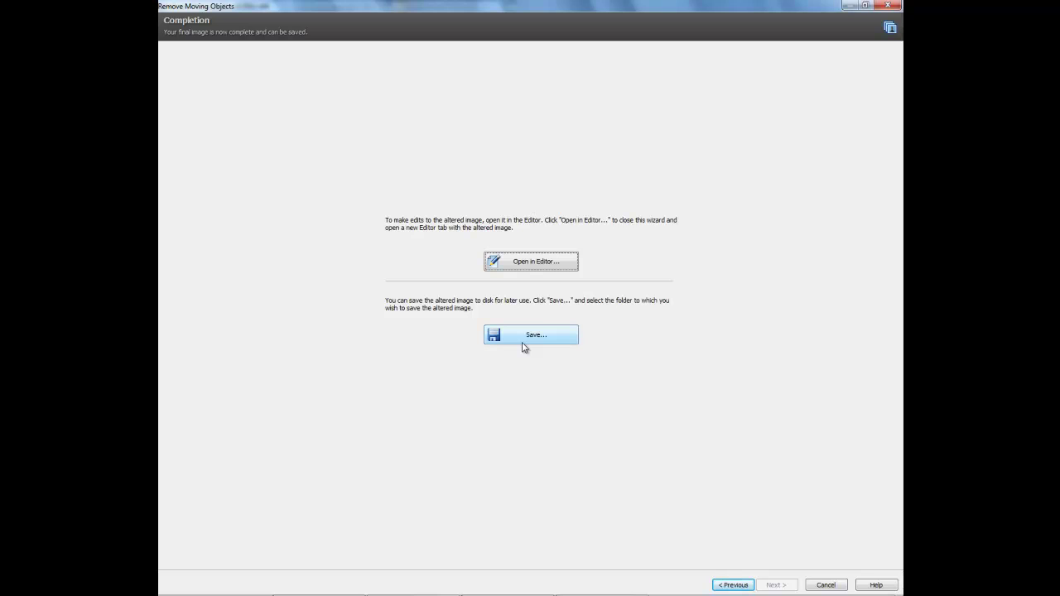
- Open the merged IMG_4718_aligned_Multi.jpg from the Completion page in the Editor
left_click(534, 265)
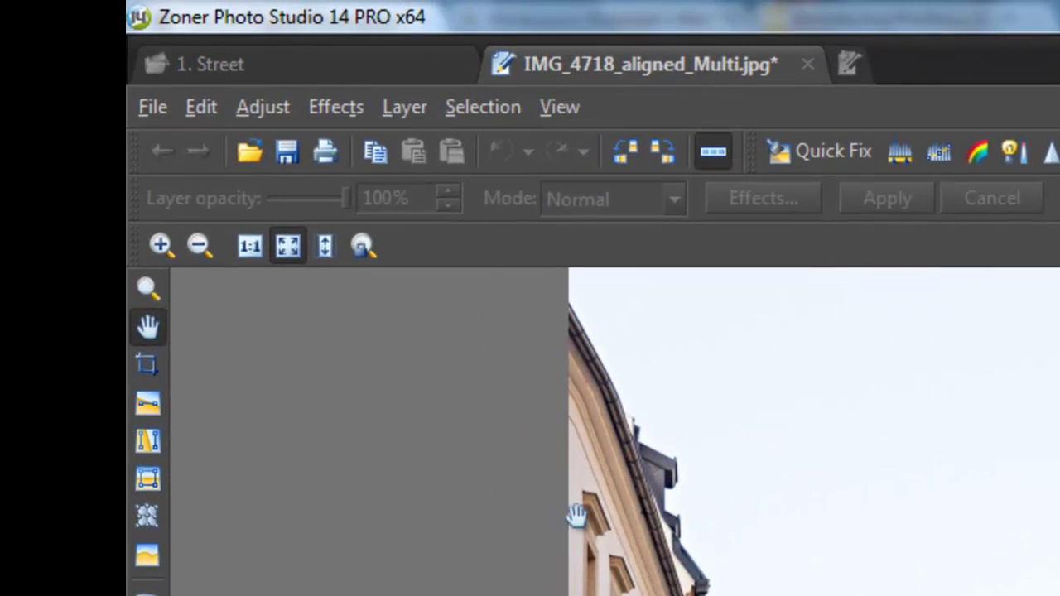
- Save the merged photo as JPEG image IMG_4718_aligned_Multi.jpg via Save As
left_click(152, 105)
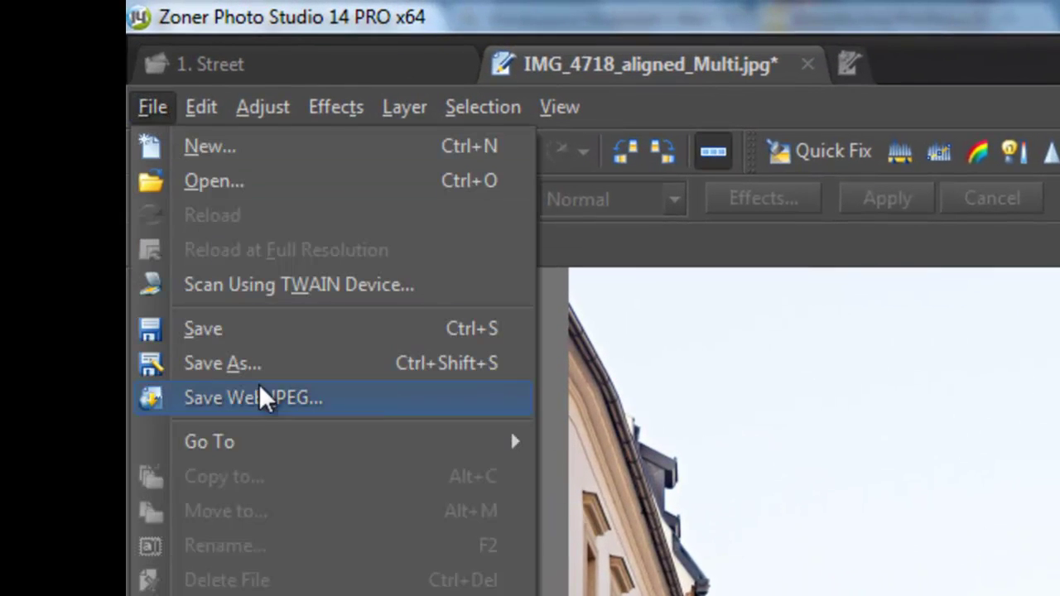
left_click(257, 363)
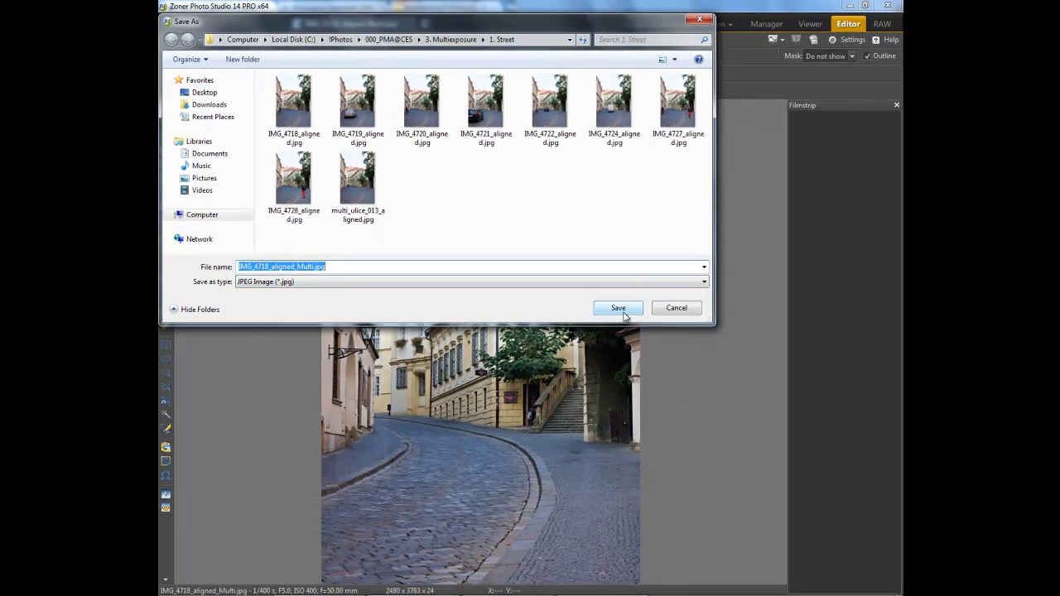
left_click(698, 311)
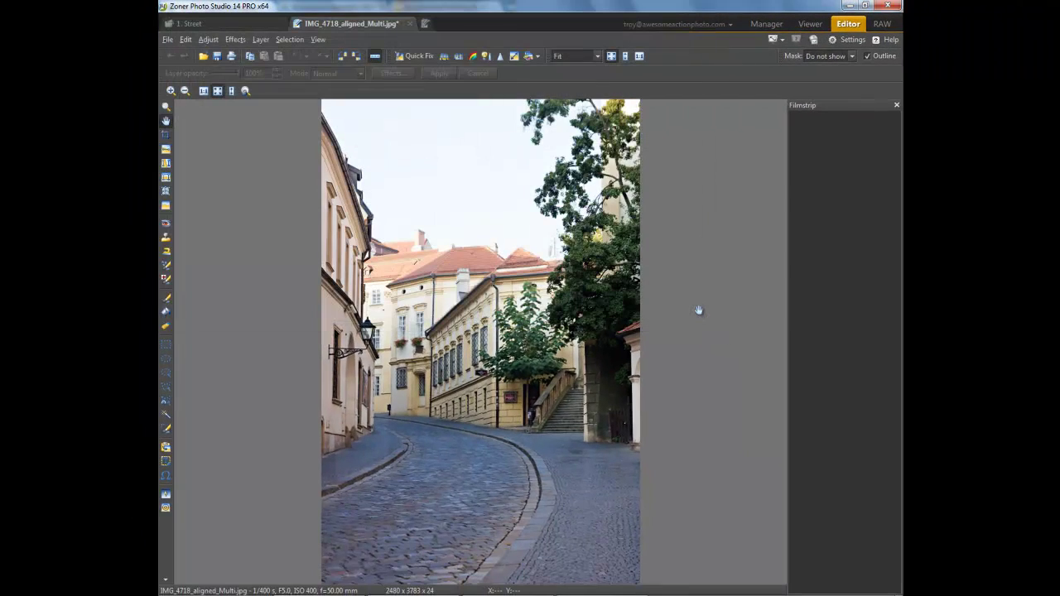